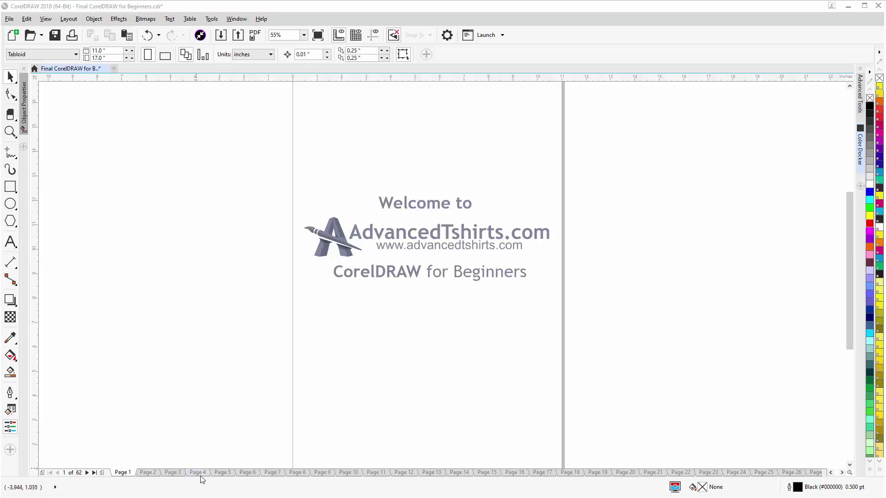
# Move through the page tabs to page 35 with the vector line and node samples.
pyautogui.moveTo(201, 476); pyautogui.dragTo(203, 478)
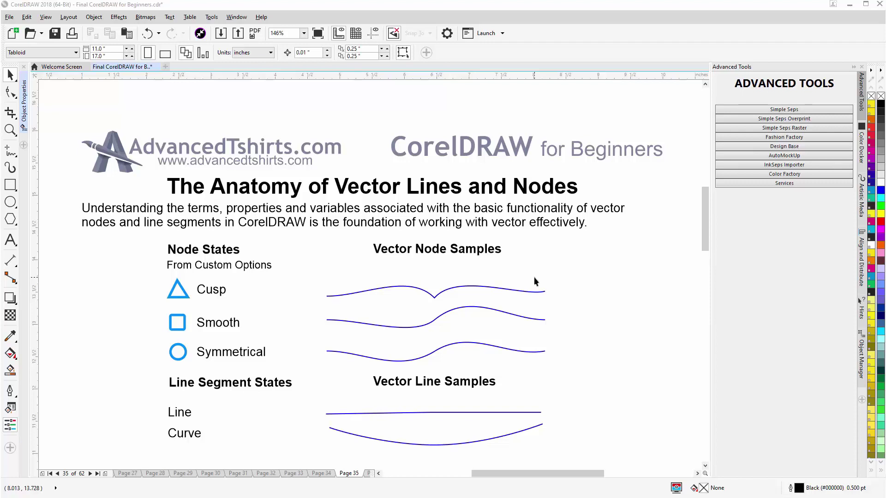
# Select the Cusp sample curve and expose its three nodes for editing.
pyautogui.click(462, 290)
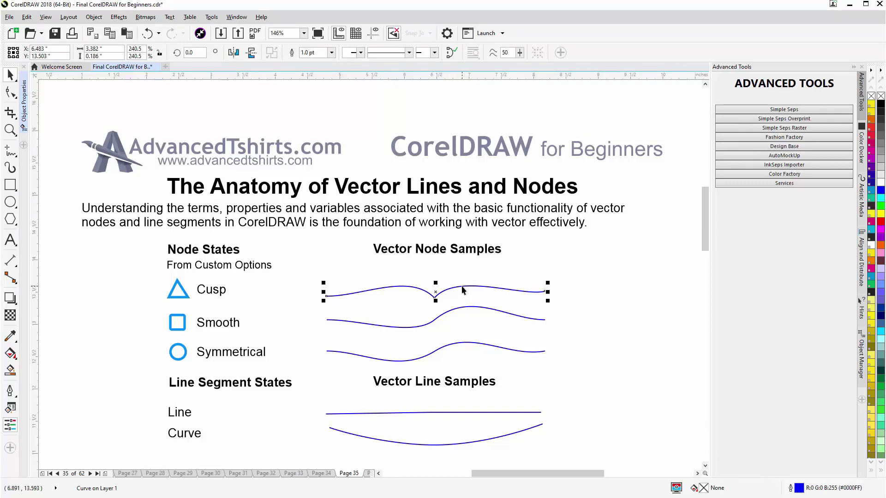
pyautogui.press('F10')
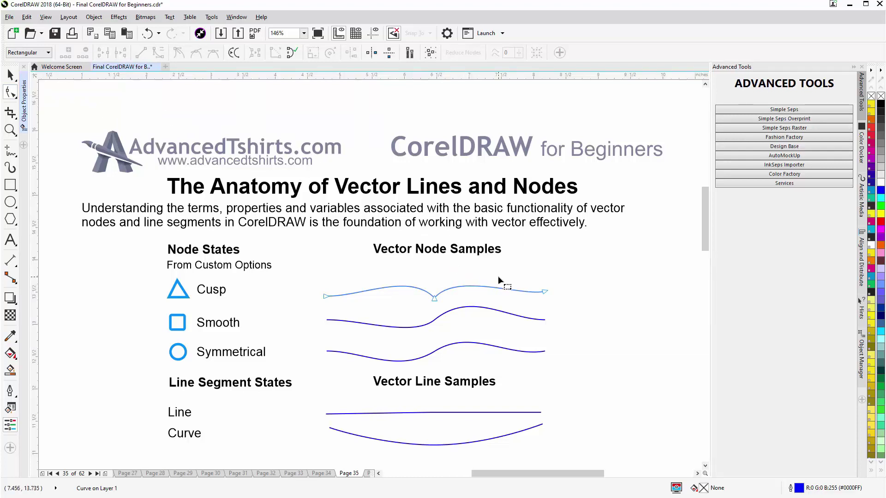
pyautogui.press('space')
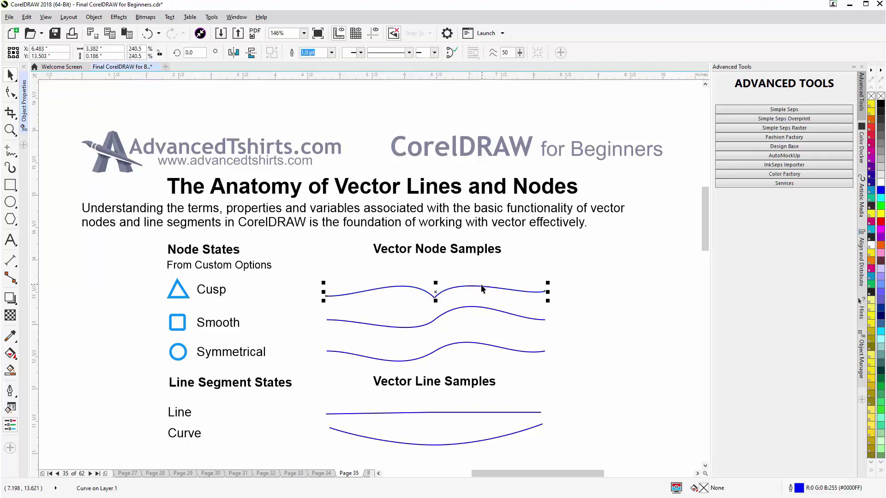
pyautogui.doubleClick(479, 287)
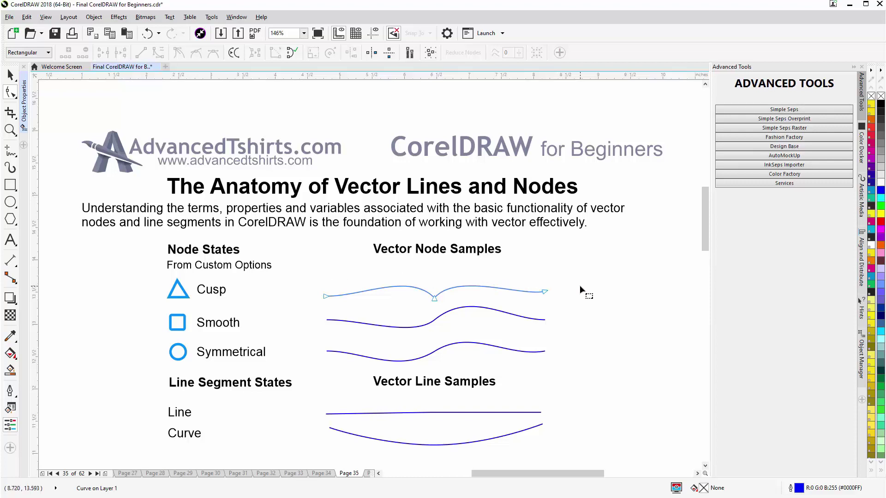
# Drag one handle of the Cusp curve's middle node so the right segment arches upward.
pyautogui.click(434, 300)
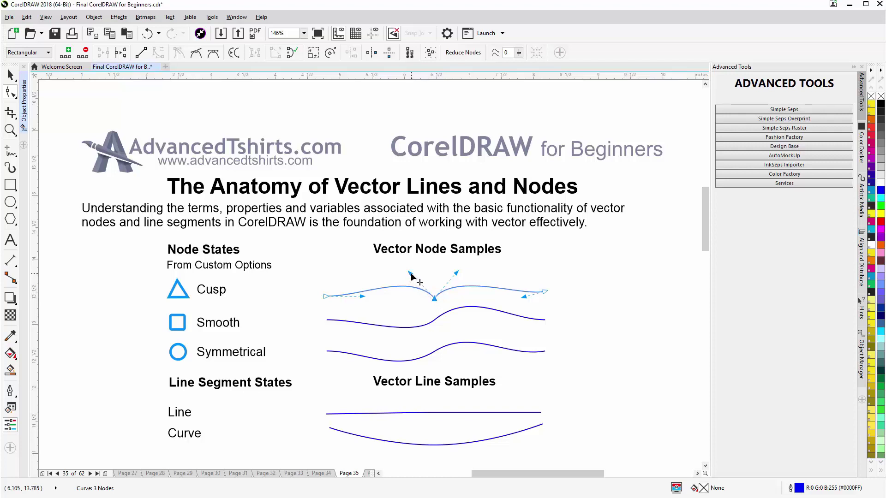
pyautogui.moveTo(410, 273); pyautogui.dragTo(458, 268)
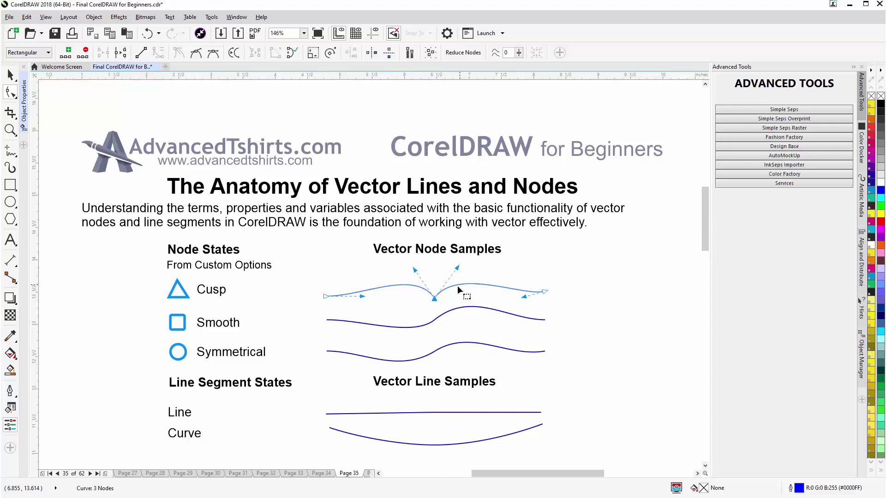
# Swing the Smooth curve's aligned middle-node handles, then select the Symmetrical curve's middle node.
pyautogui.click(447, 313)
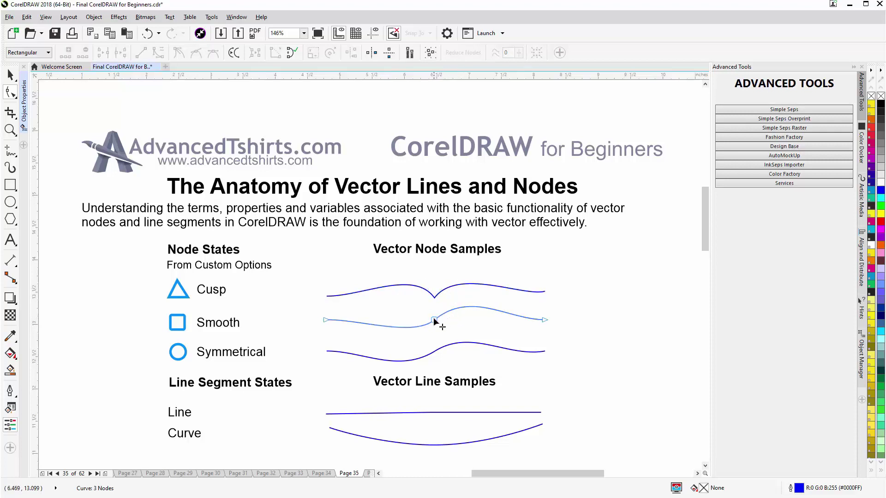
pyautogui.click(434, 319)
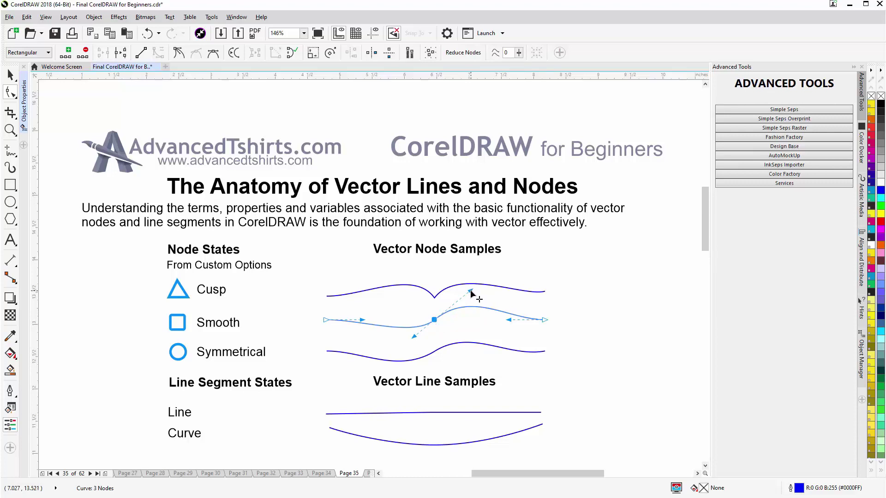
pyautogui.moveTo(470, 291); pyautogui.dragTo(473, 340)
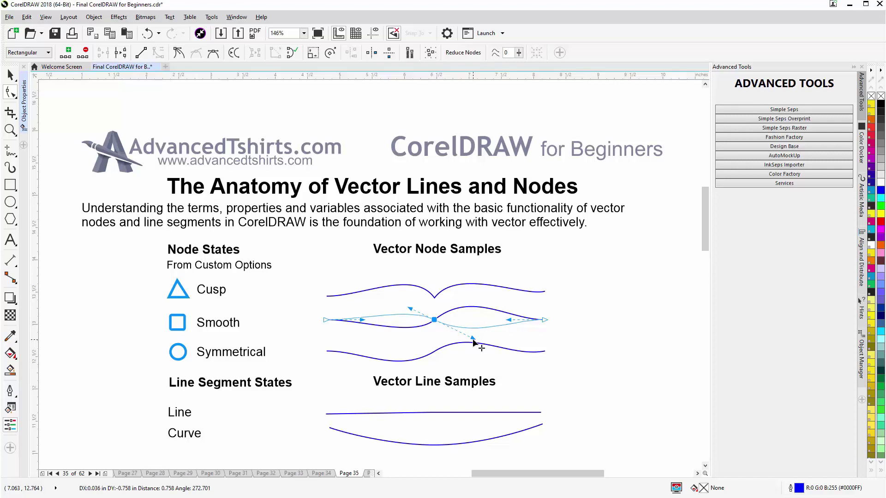
pyautogui.moveTo(473, 340); pyautogui.dragTo(455, 302)
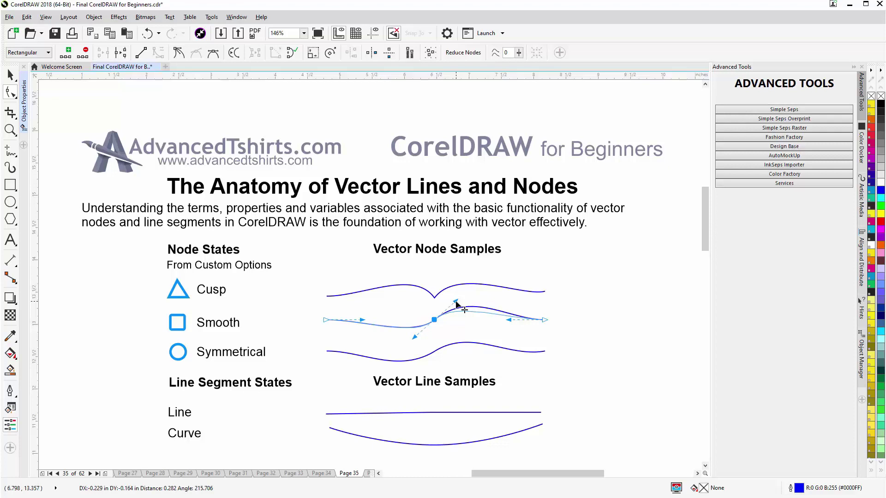
pyautogui.moveTo(455, 302); pyautogui.dragTo(482, 295)
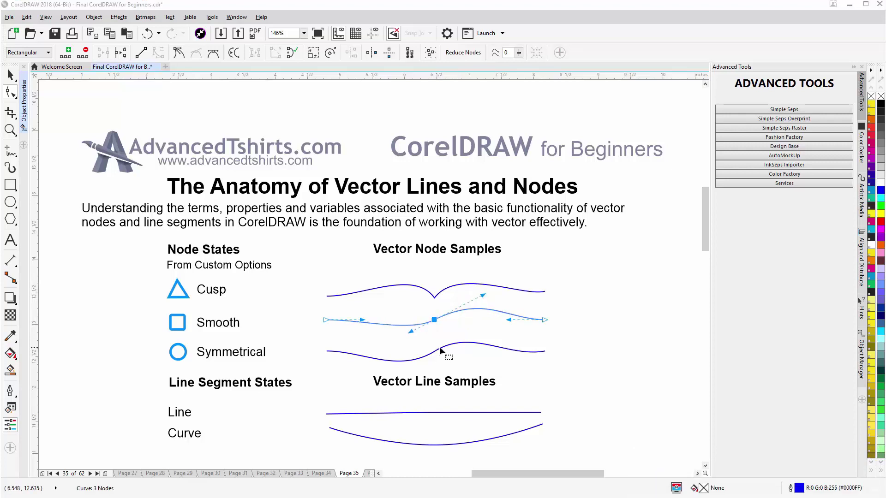
pyautogui.click(438, 352)
pyautogui.click(435, 352)
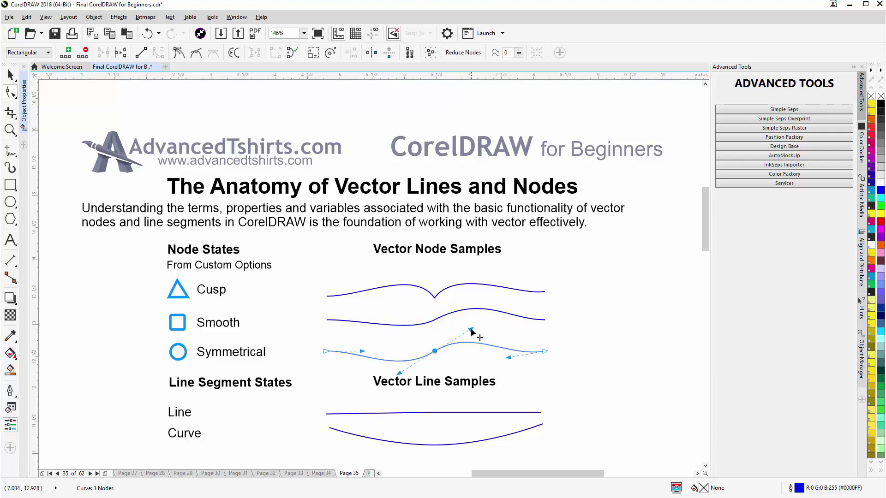
# Tilt the Symmetrical node's mirrored handles down, making the curve a dip-then-rise wave.
pyautogui.moveTo(472, 331)
pyautogui.mouseDown()
pyautogui.moveTo(475, 362)
pyautogui.moveTo(480, 338)
pyautogui.moveTo(509, 320)
pyautogui.moveTo(453, 343)
pyautogui.moveTo(450, 371)
pyautogui.moveTo(476, 393)
pyautogui.moveTo(454, 366)
pyautogui.moveTo(456, 320)
pyautogui.moveTo(467, 340)
pyautogui.moveTo(465, 376)
pyautogui.moveTo(474, 332)
pyautogui.mouseUp()
# Bend the Symmetrical curve's end segment, then select the Line sample's right end node.
pyautogui.click(545, 353)
pyautogui.click(532, 413)
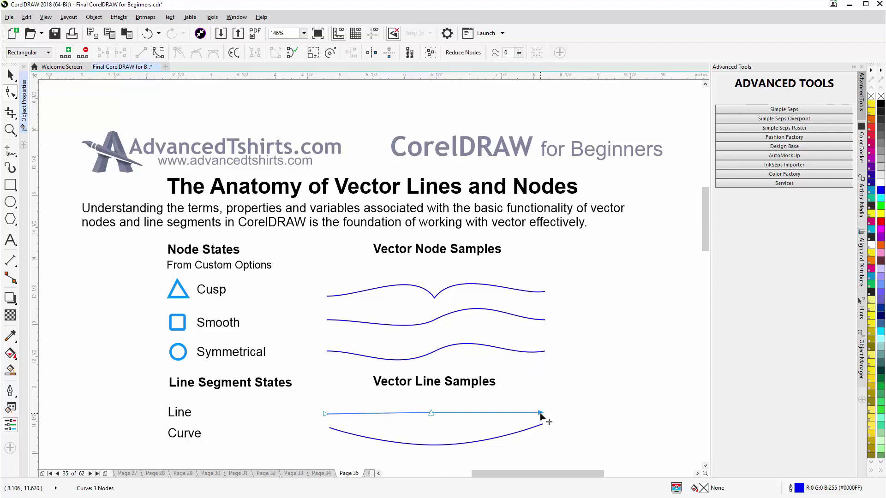
pyautogui.click(525, 350)
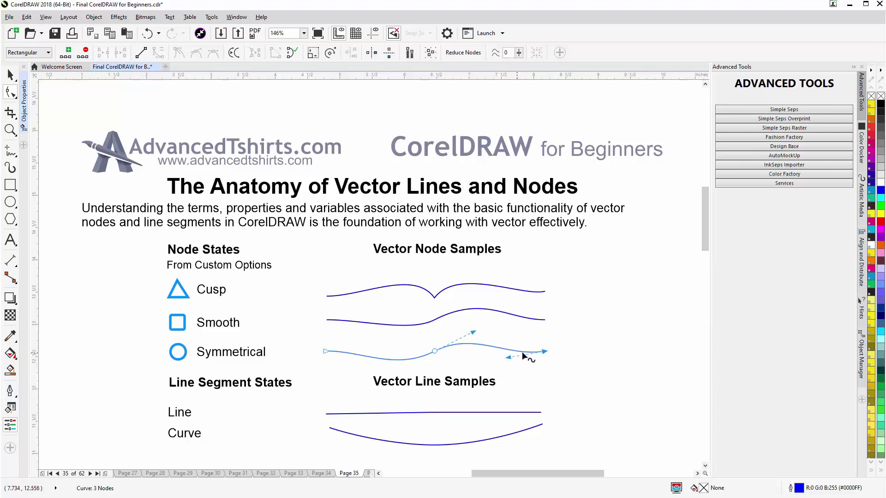
pyautogui.moveTo(510, 356)
pyautogui.mouseDown()
pyautogui.moveTo(522, 337)
pyautogui.moveTo(509, 372)
pyautogui.moveTo(522, 327)
pyautogui.moveTo(505, 365)
pyautogui.mouseUp()
pyautogui.click(499, 412)
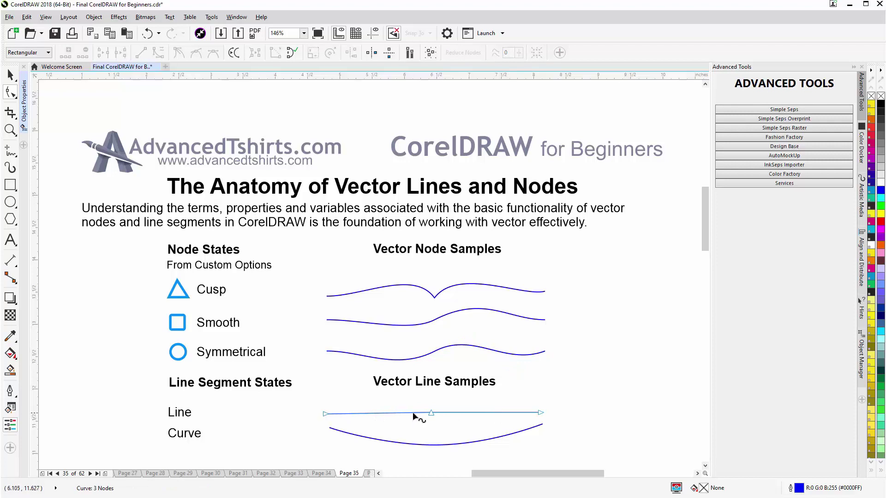
pyautogui.click(540, 412)
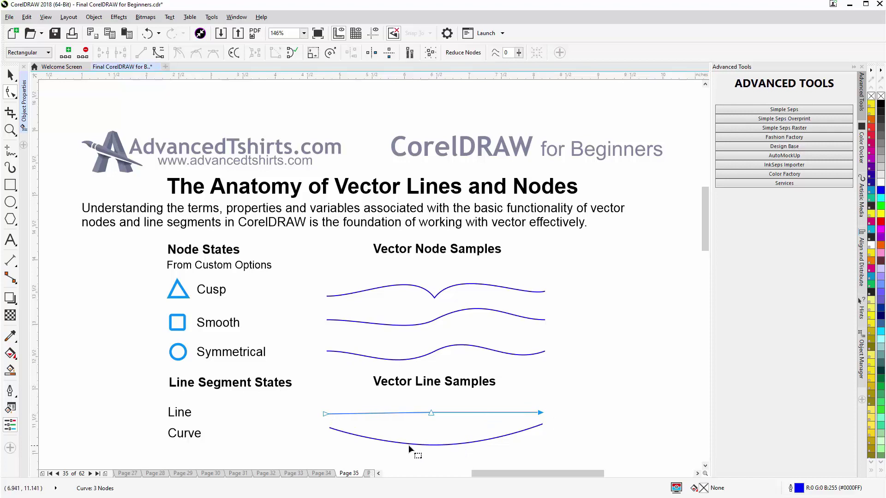
pyautogui.click(477, 399)
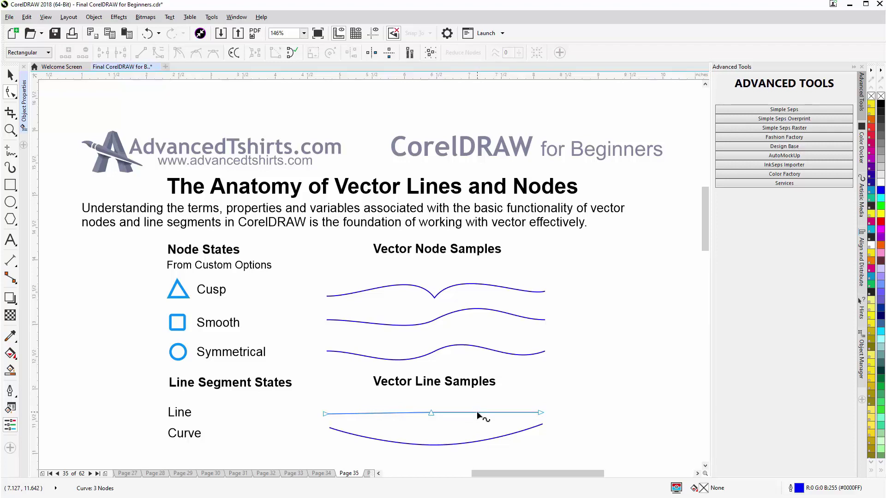
pyautogui.click(476, 412)
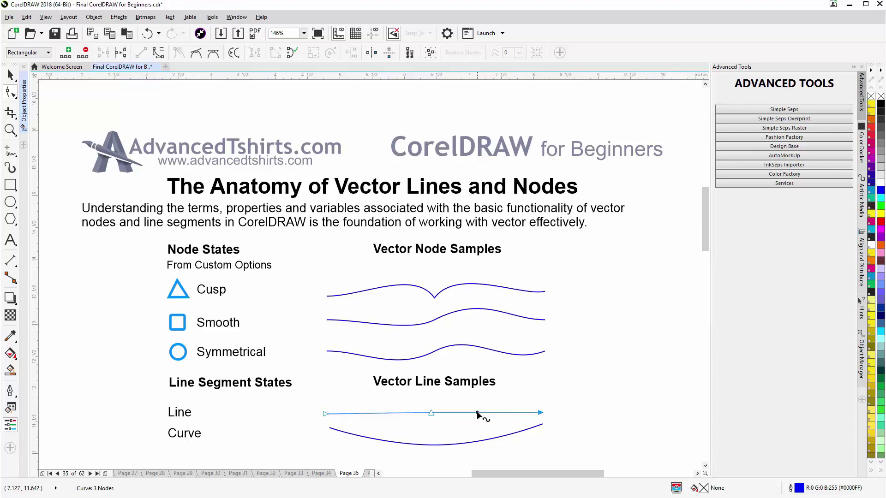
pyautogui.moveTo(477, 412)
pyautogui.mouseDown()
pyautogui.moveTo(480, 369)
pyautogui.moveTo(474, 431)
pyautogui.moveTo(512, 362)
pyautogui.moveTo(485, 396)
pyautogui.moveTo(435, 419)
pyautogui.moveTo(407, 387)
pyautogui.moveTo(430, 418)
pyautogui.moveTo(496, 403)
pyautogui.moveTo(476, 413)
pyautogui.mouseUp()
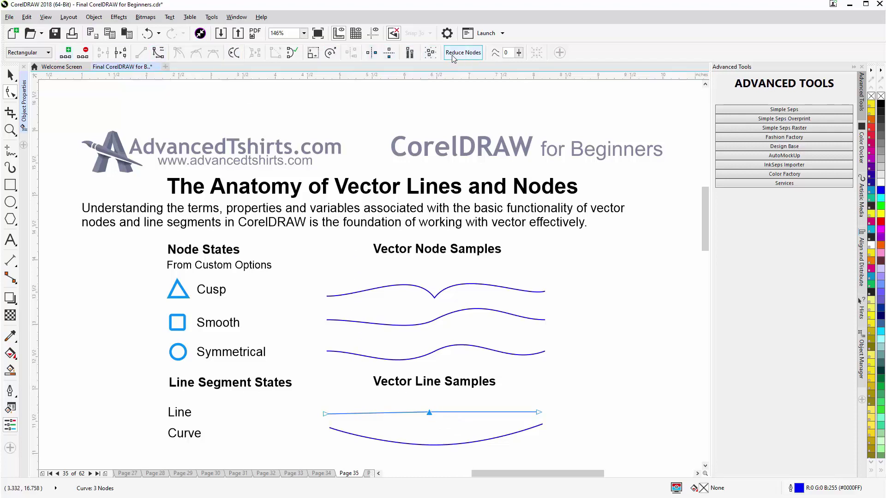
# Check the Cusp, Smooth and Symmetrical middle nodes, then pick a point on the Line segment.
pyautogui.click(436, 293)
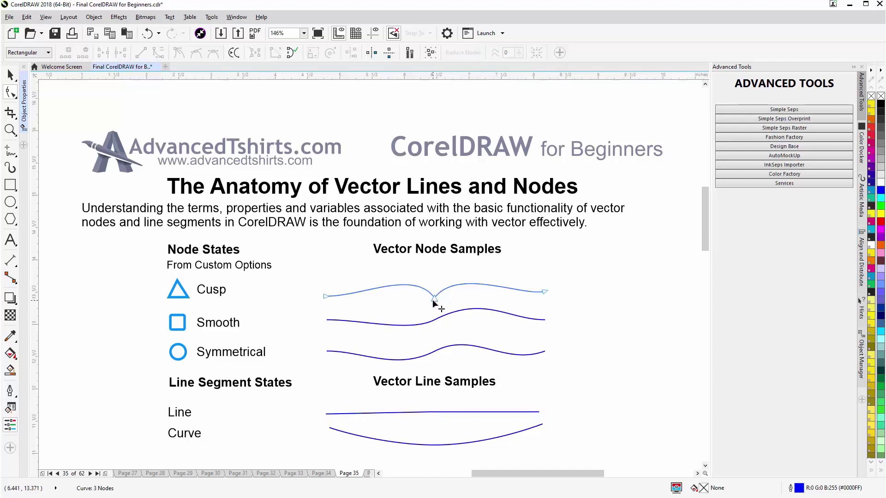
pyautogui.click(434, 298)
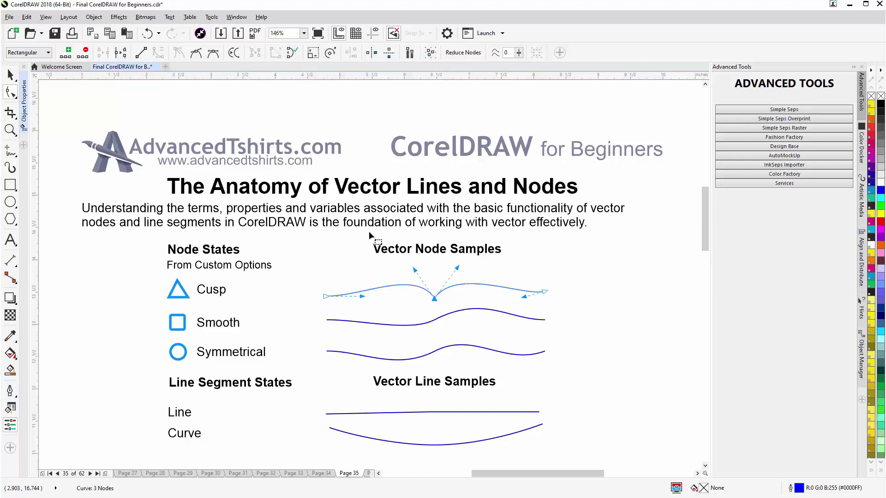
pyautogui.click(434, 319)
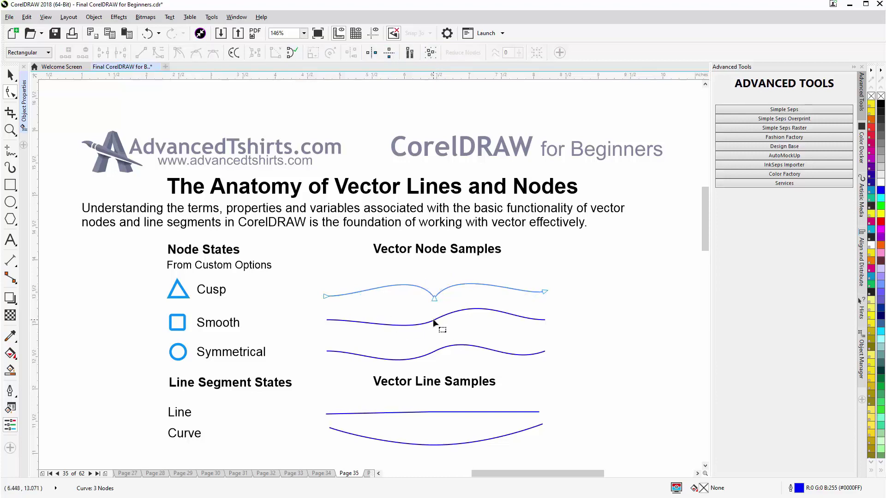
pyautogui.click(434, 319)
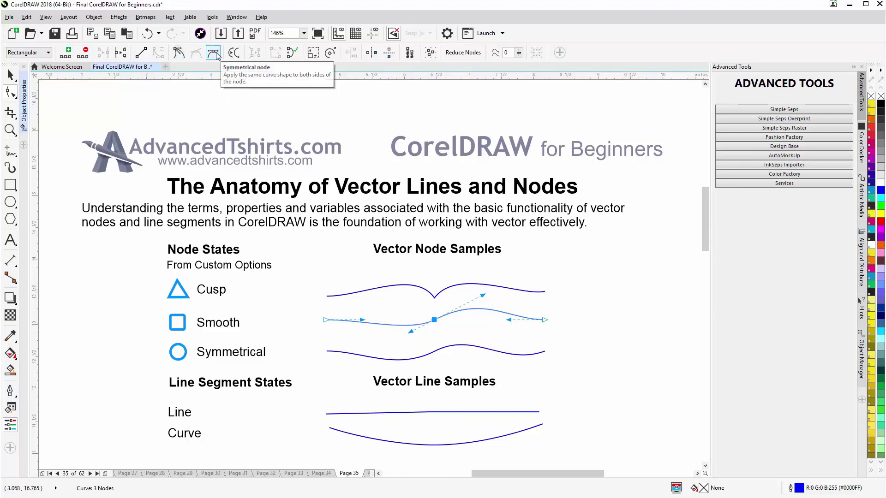
pyautogui.click(436, 350)
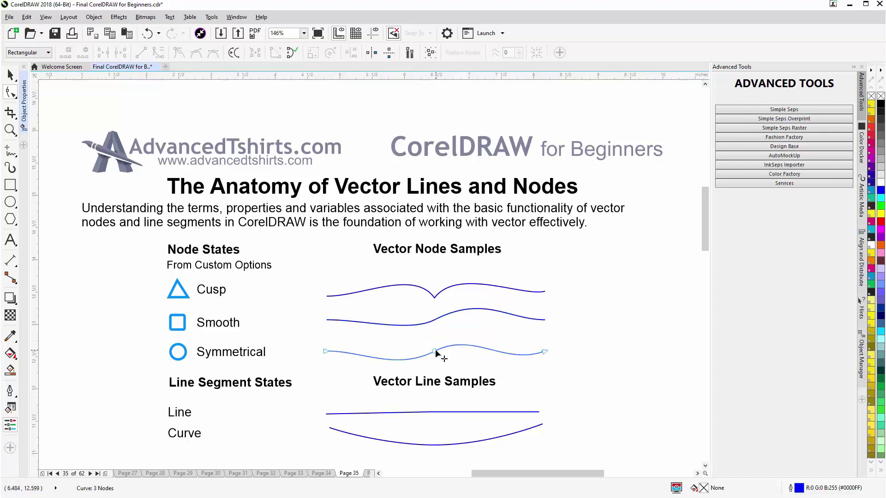
pyautogui.click(489, 410)
pyautogui.click(489, 412)
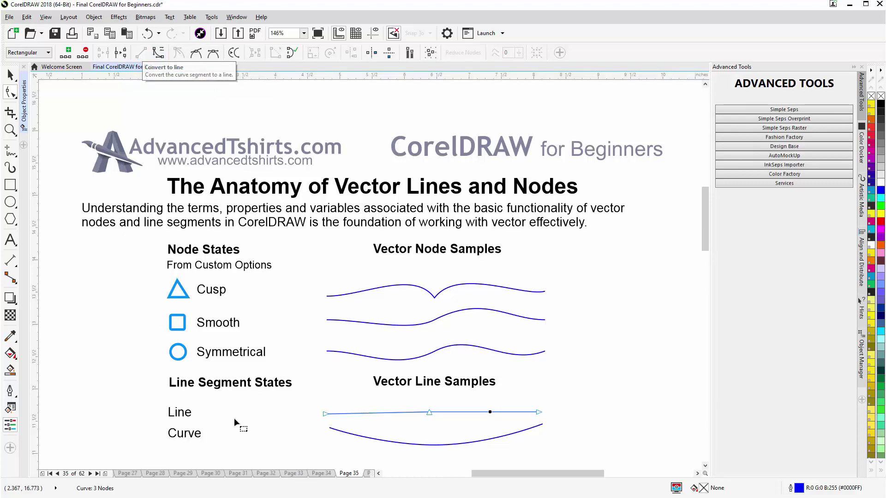
# Pull the Curve sample's right segment to bend the arc.
pyautogui.click(431, 443)
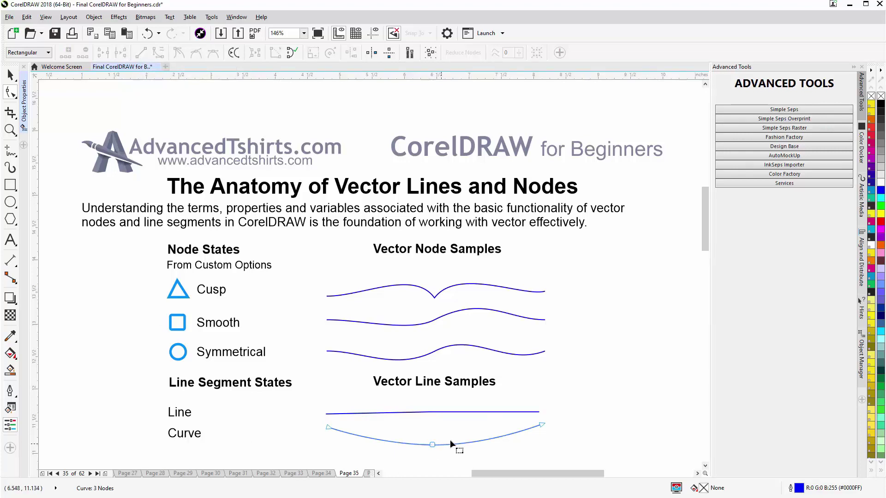
pyautogui.moveTo(469, 442)
pyautogui.mouseDown()
pyautogui.moveTo(475, 420)
pyautogui.moveTo(471, 458)
pyautogui.moveTo(469, 426)
pyautogui.moveTo(471, 443)
pyautogui.mouseUp()
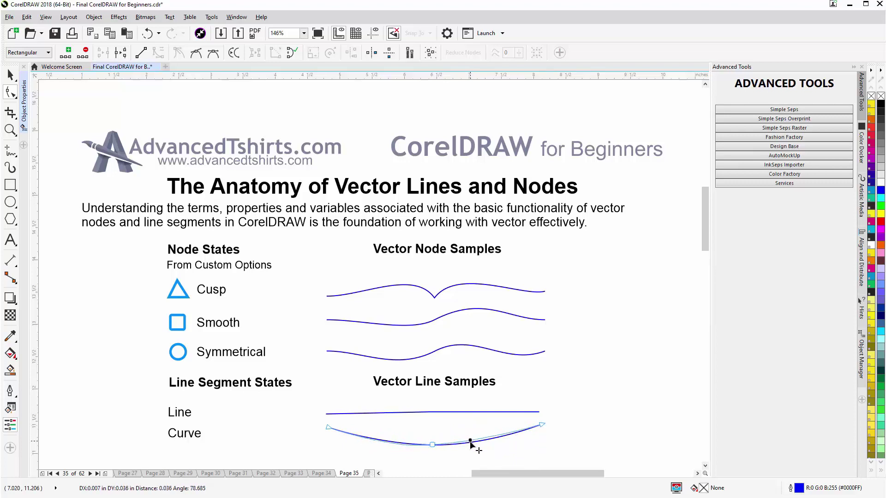